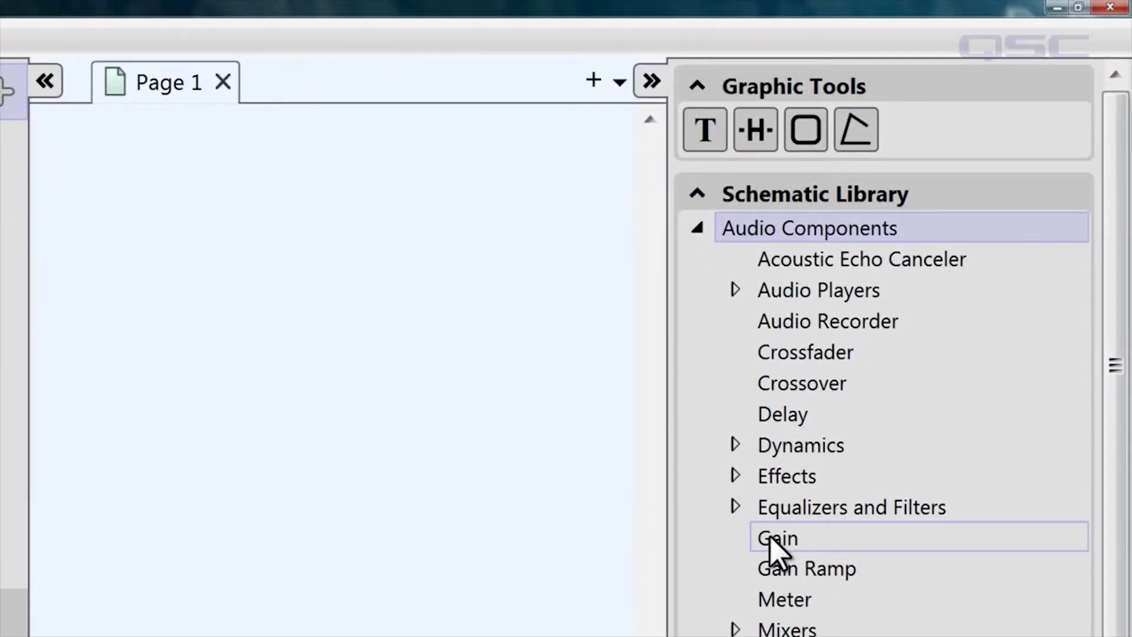
# Place a Gain block on Page 1 and open its control panel with Named Controls expanded
pyautogui.moveTo(770, 538); pyautogui.dragTo(66, 283)
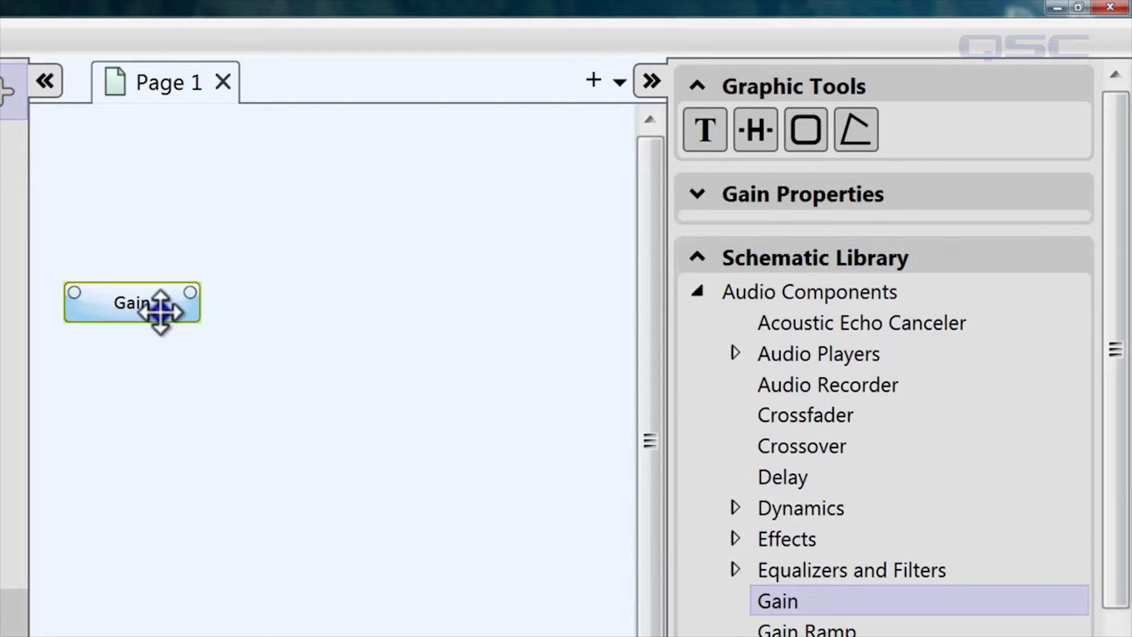
pyautogui.doubleClick(160, 312)
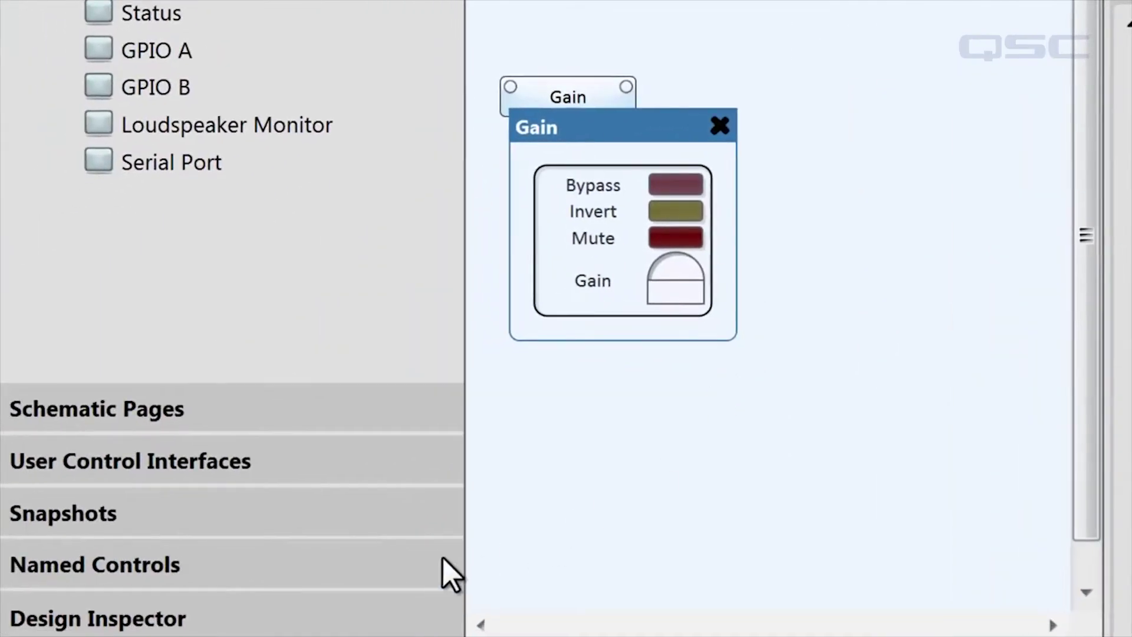
pyautogui.click(392, 565)
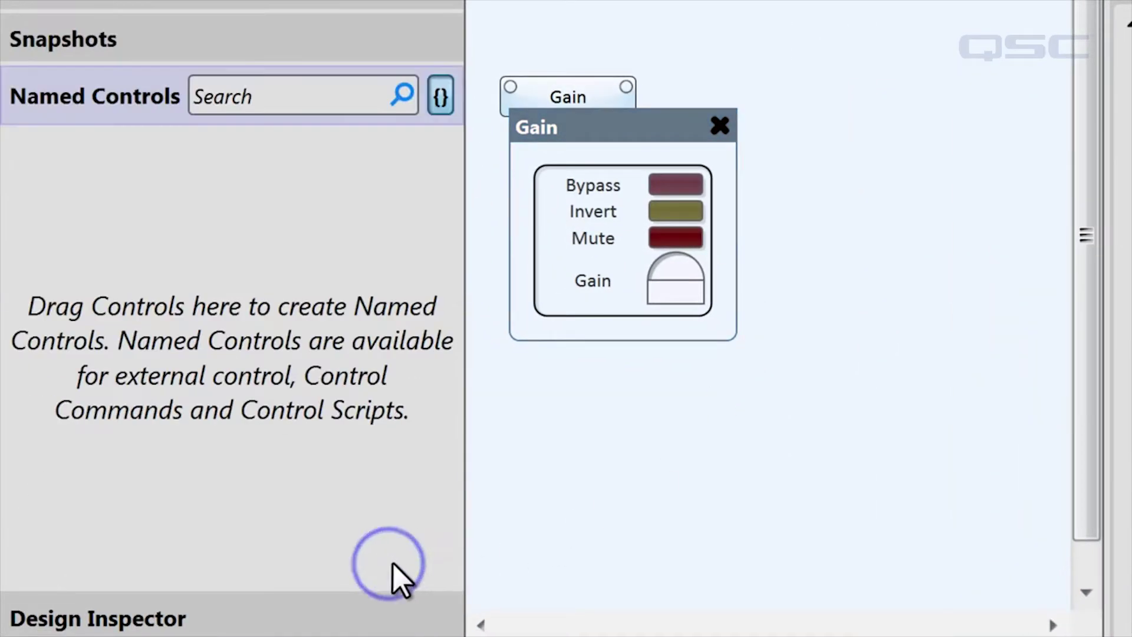
# Add the gain knob and Mute button as Named Controls GainGain and GainMute, then place another Gain block
pyautogui.moveTo(703, 293); pyautogui.dragTo(398, 260)
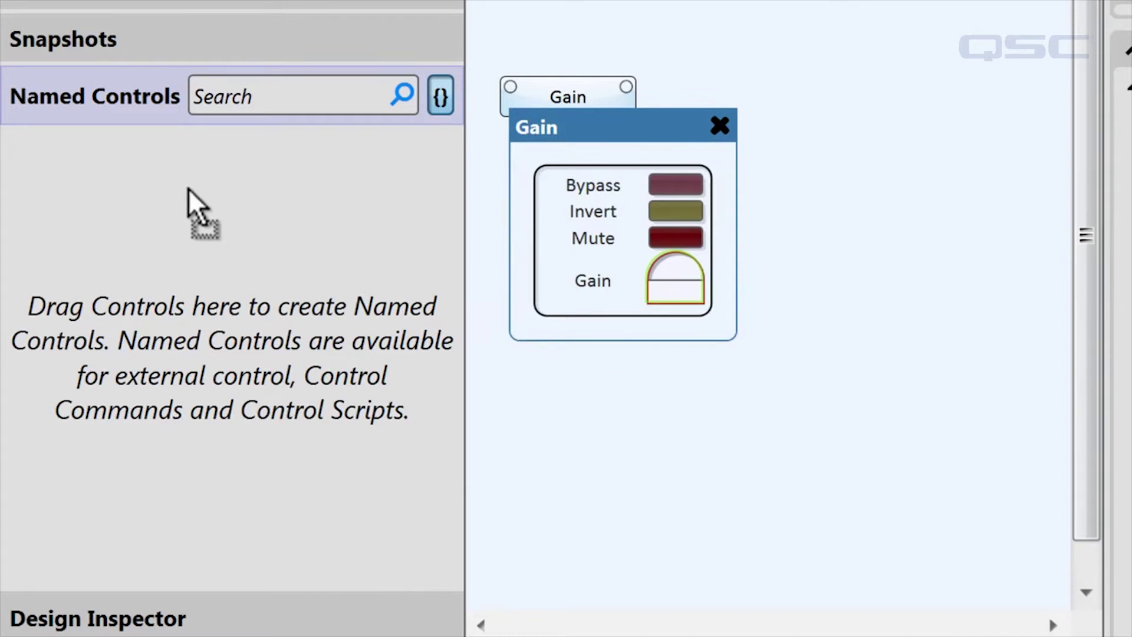
pyautogui.moveTo(188, 188); pyautogui.dragTo(189, 189)
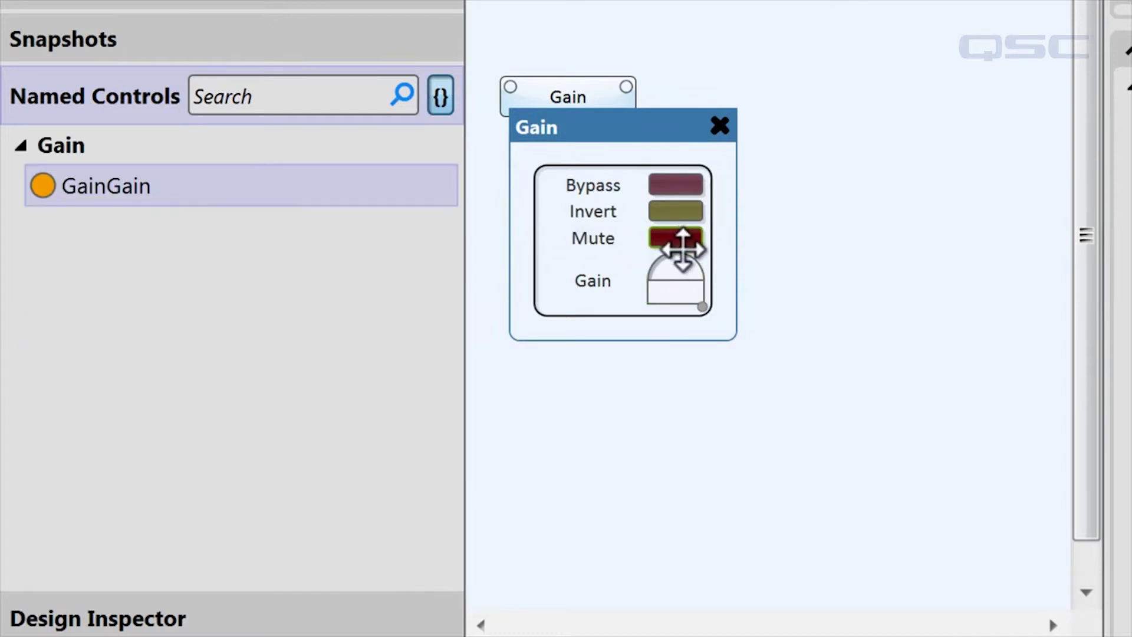
pyautogui.moveTo(683, 243); pyautogui.dragTo(379, 268)
pyautogui.moveTo(157, 243); pyautogui.dragTo(157, 244)
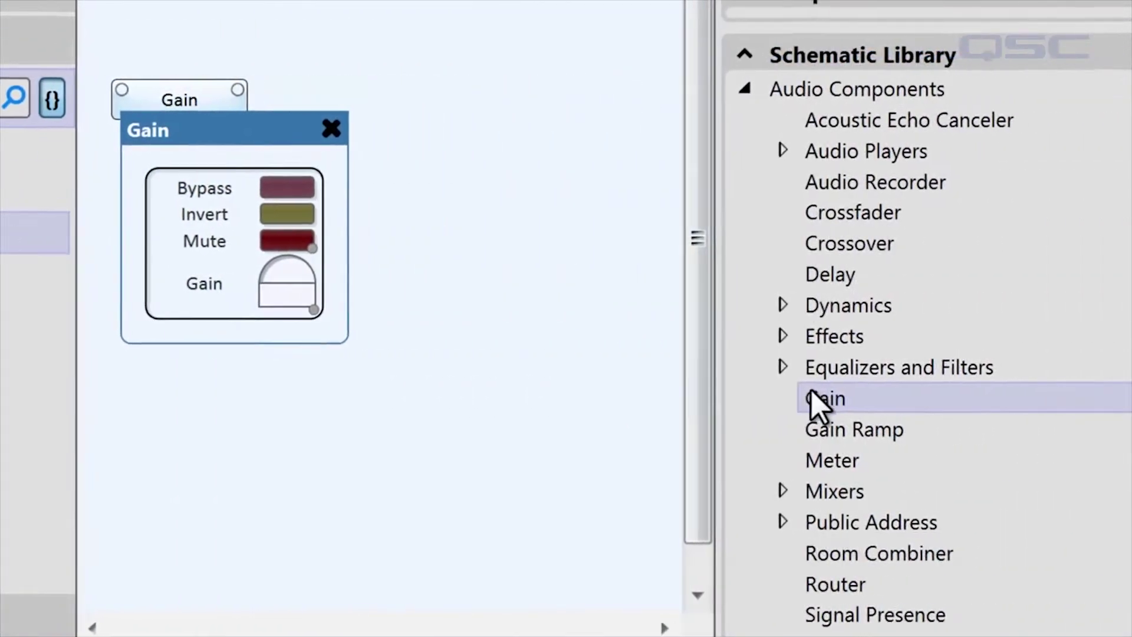
pyautogui.moveTo(790, 396); pyautogui.dragTo(384, 91)
# Name the new Gain block Master and add its gain knob to Named Controls as Master:GainGain
pyautogui.doubleClick(409, 101)
pyautogui.write('Ma')
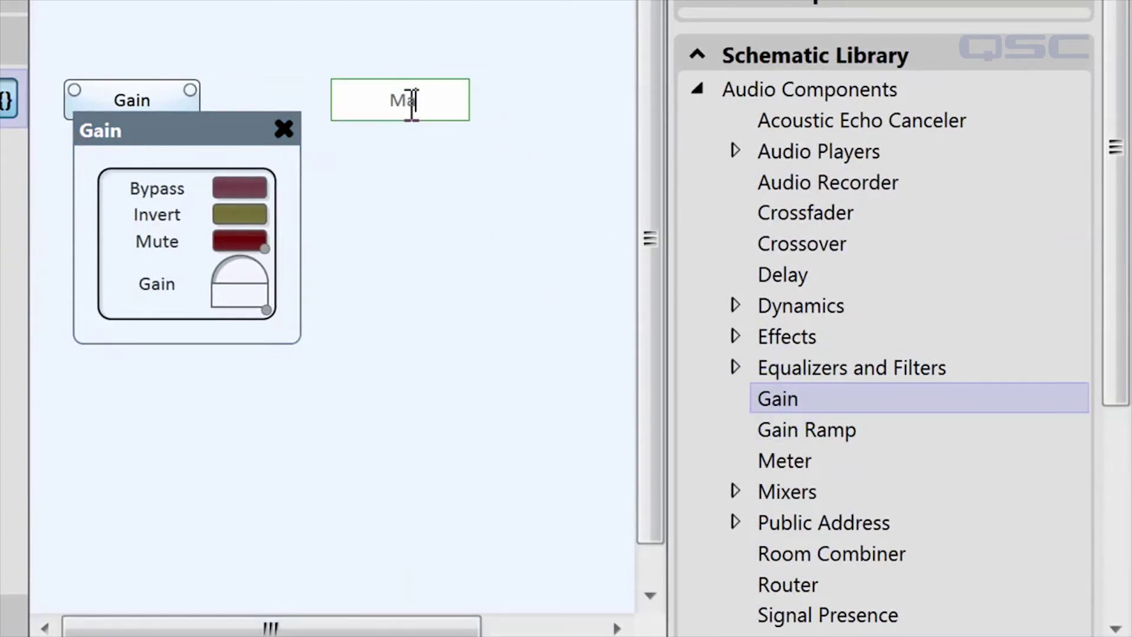
pyautogui.write('ster')
pyautogui.press('Return')
pyautogui.doubleClick(435, 105)
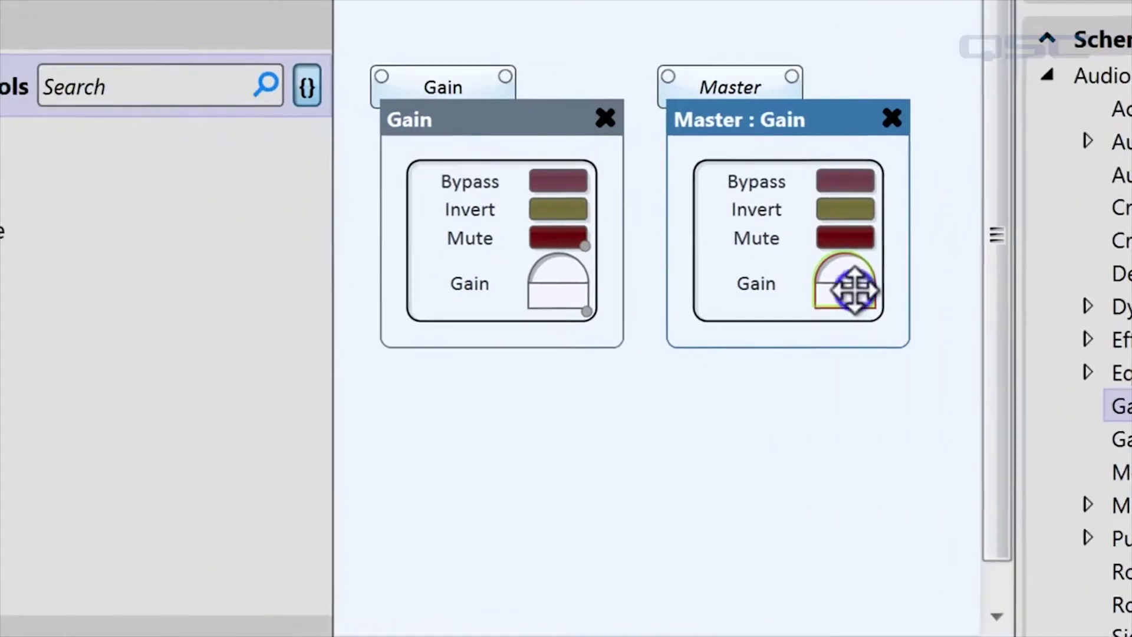
pyautogui.moveTo(519, 286); pyautogui.dragTo(0, 340)
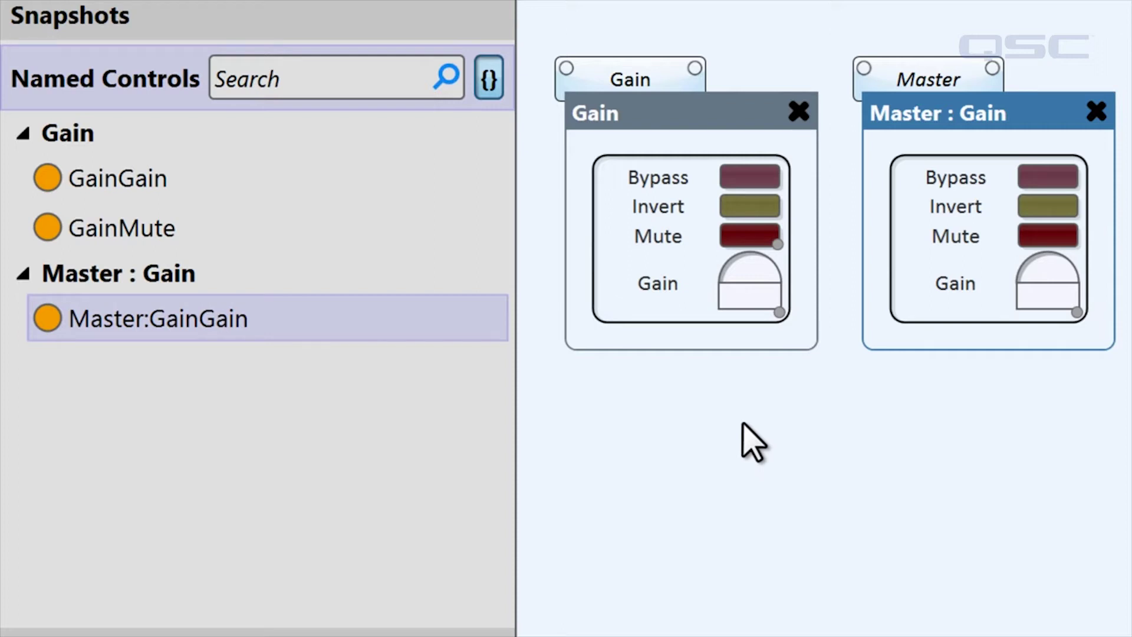
pyautogui.click(487, 87)
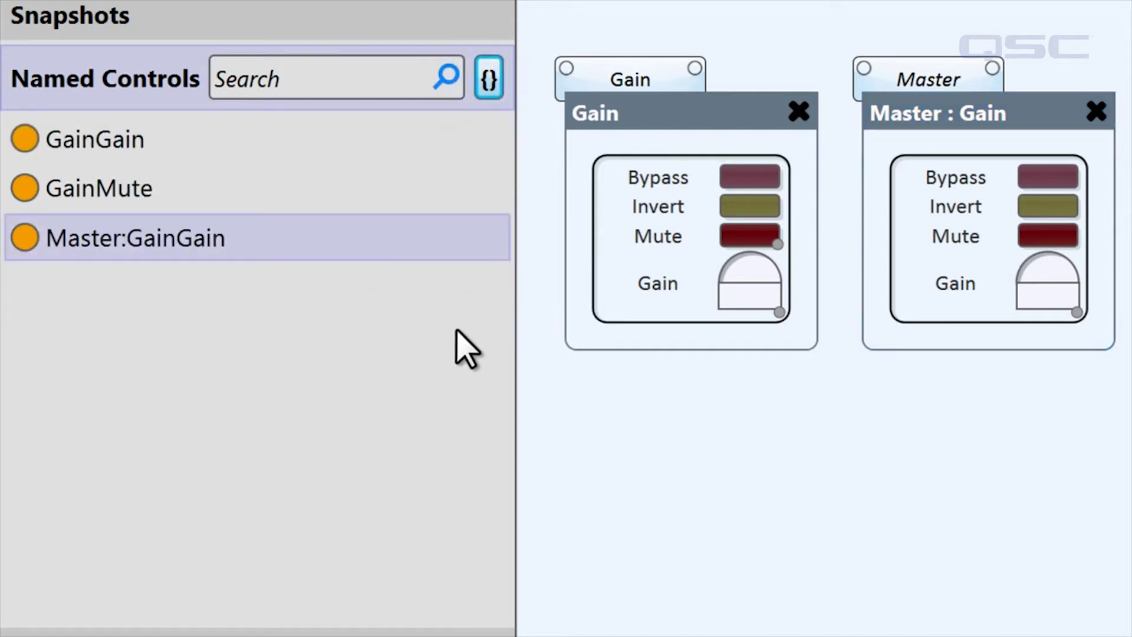
# Rename the Master:GainGain named control to Mr. Control
pyautogui.doubleClick(198, 244)
pyautogui.write('Mr. Control')
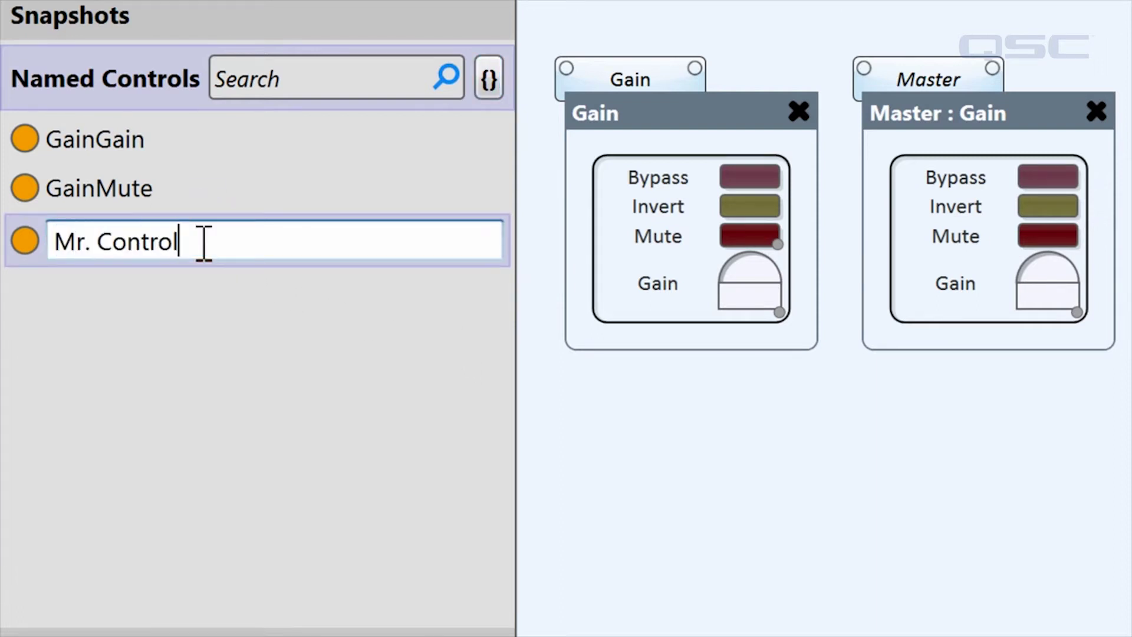
pyautogui.press('Return')
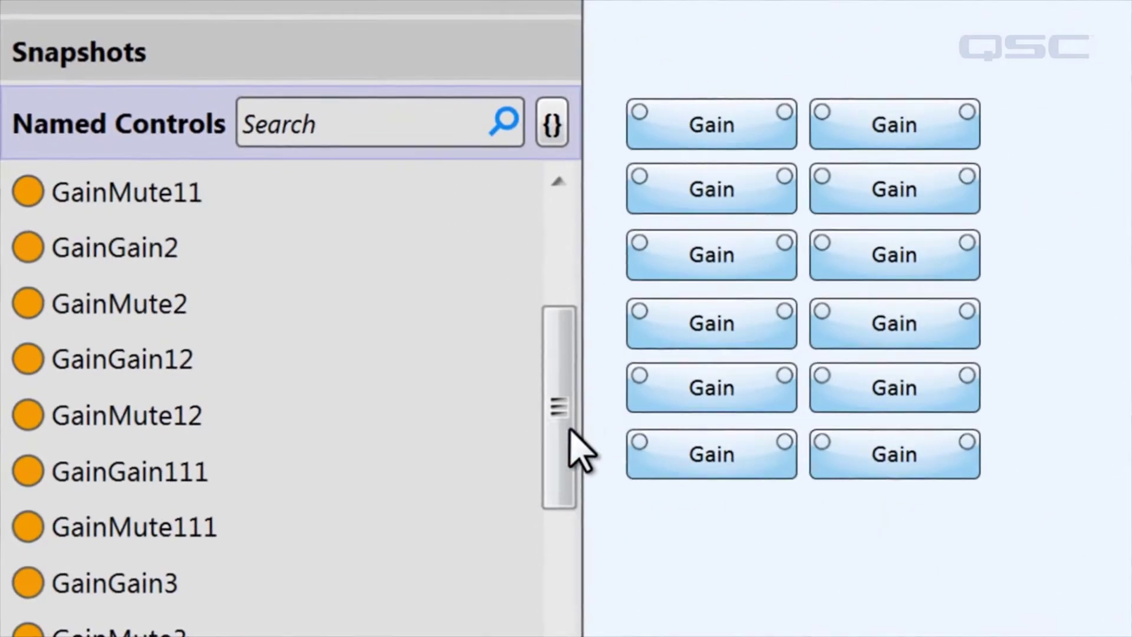
# Scroll the twelve-block design's Named Controls list and select GainGain112
pyautogui.moveTo(570, 429); pyautogui.dragTo(576, 596)
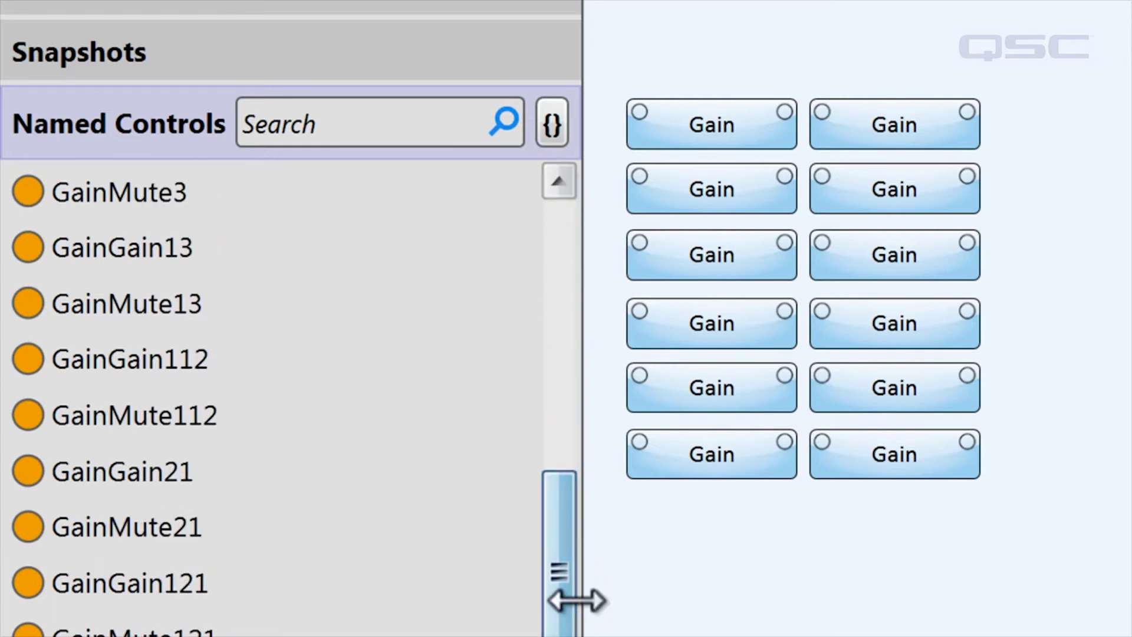
pyautogui.click(165, 361)
# Use Find by Context to jump to GainGain112's source Gain block, then close the results and panel
pyautogui.hotkey('ctrl', 'f')
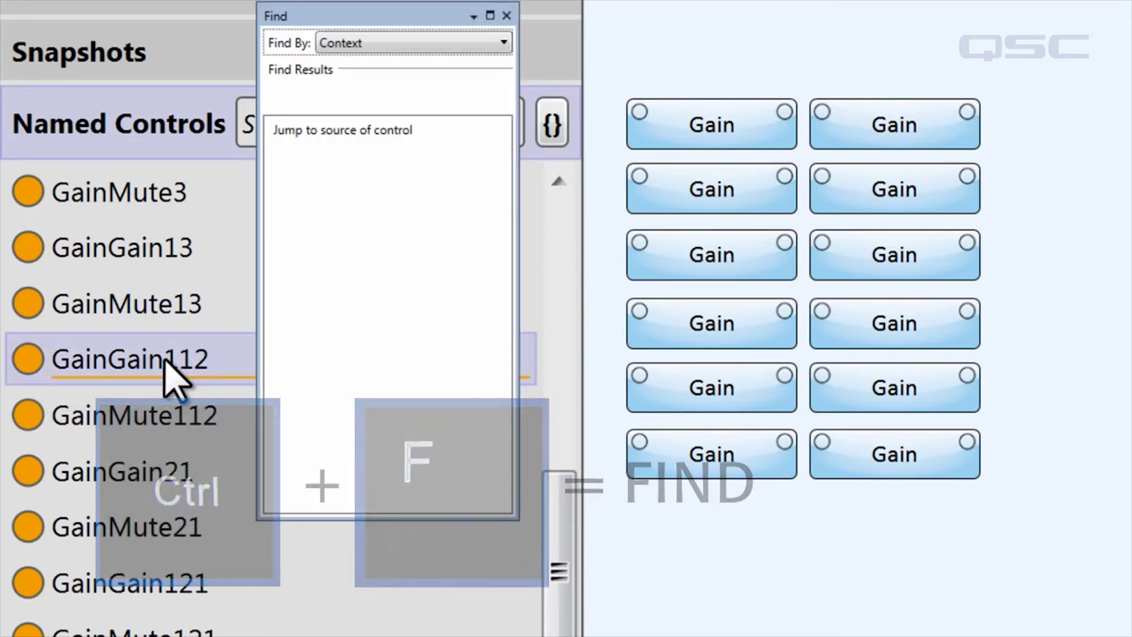
pyautogui.click(386, 130)
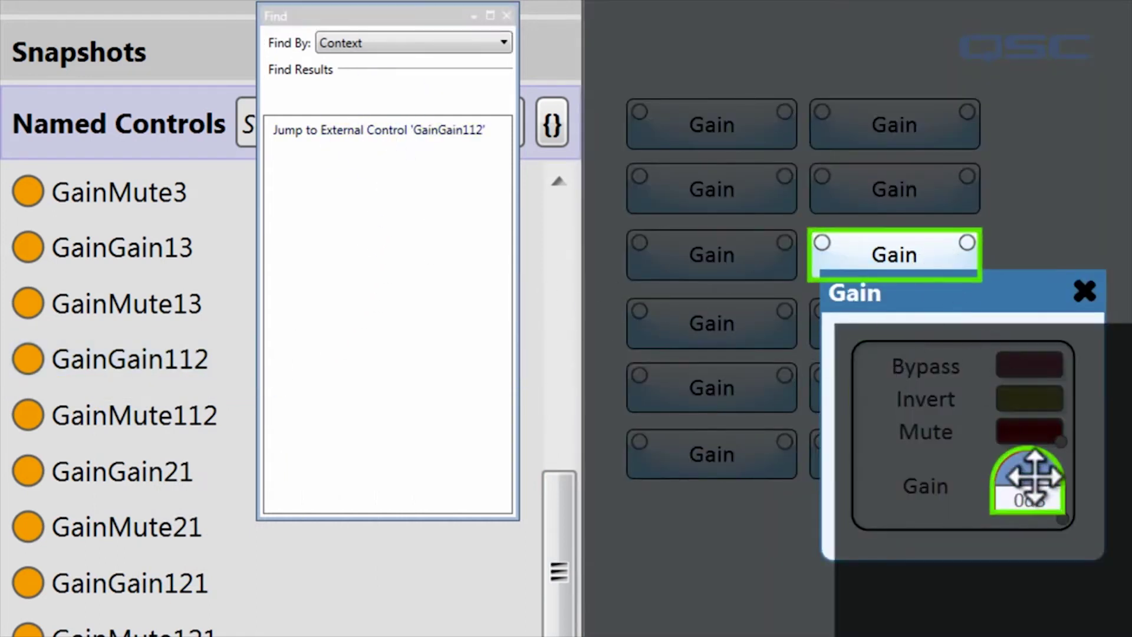
pyautogui.click(506, 16)
pyautogui.click(1091, 292)
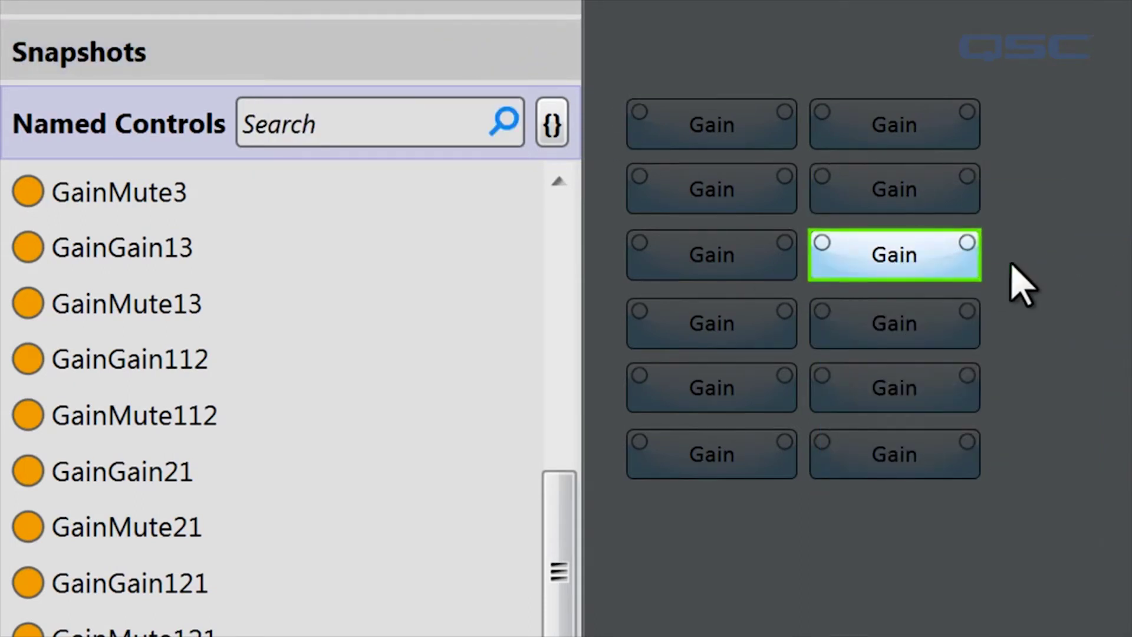
# Find the named control for the row-four, right-column Gain block's knob and start renaming GainGain21
pyautogui.hotkey('shift', 'F5')
pyautogui.click(910, 333)
pyautogui.doubleClick(910, 333)
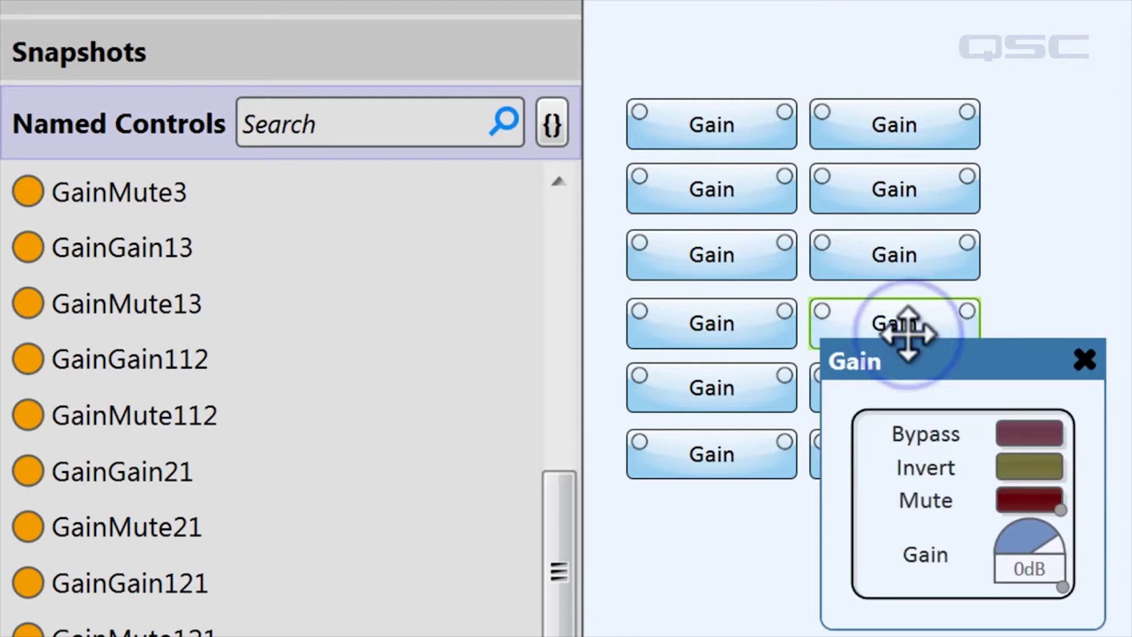
pyautogui.click(1037, 541)
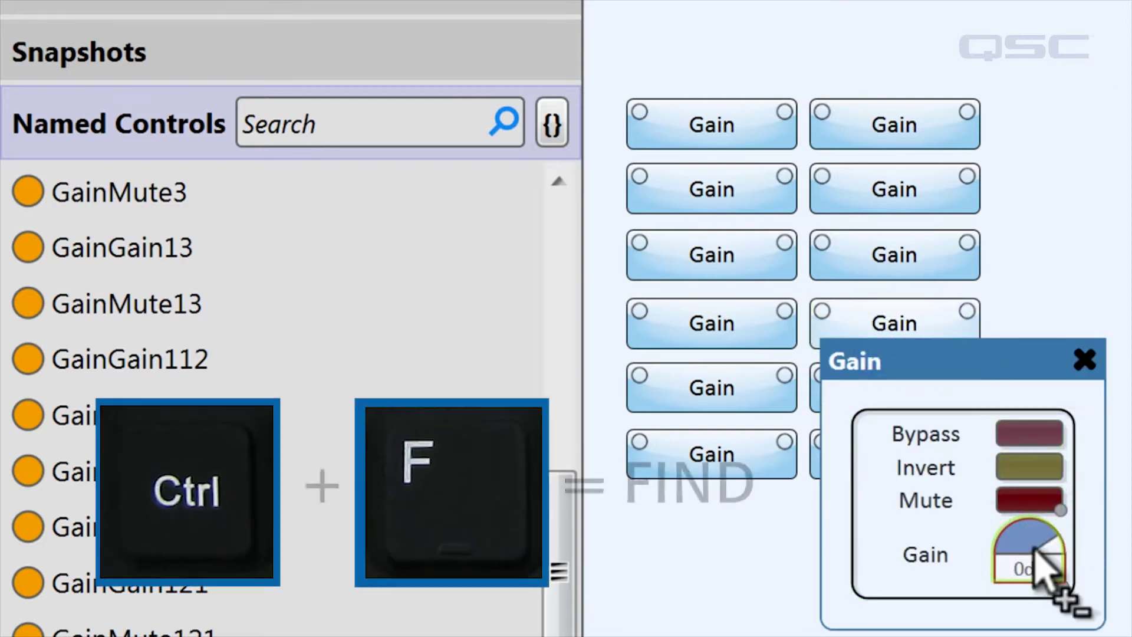
pyautogui.hotkey('ctrl', 'f')
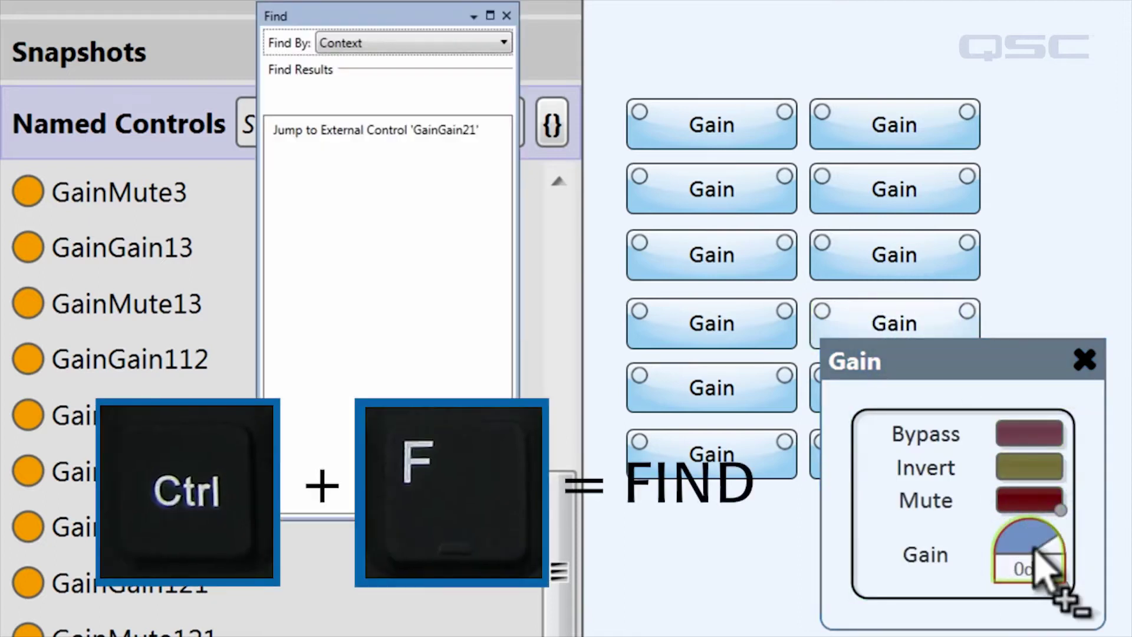
pyautogui.click(441, 133)
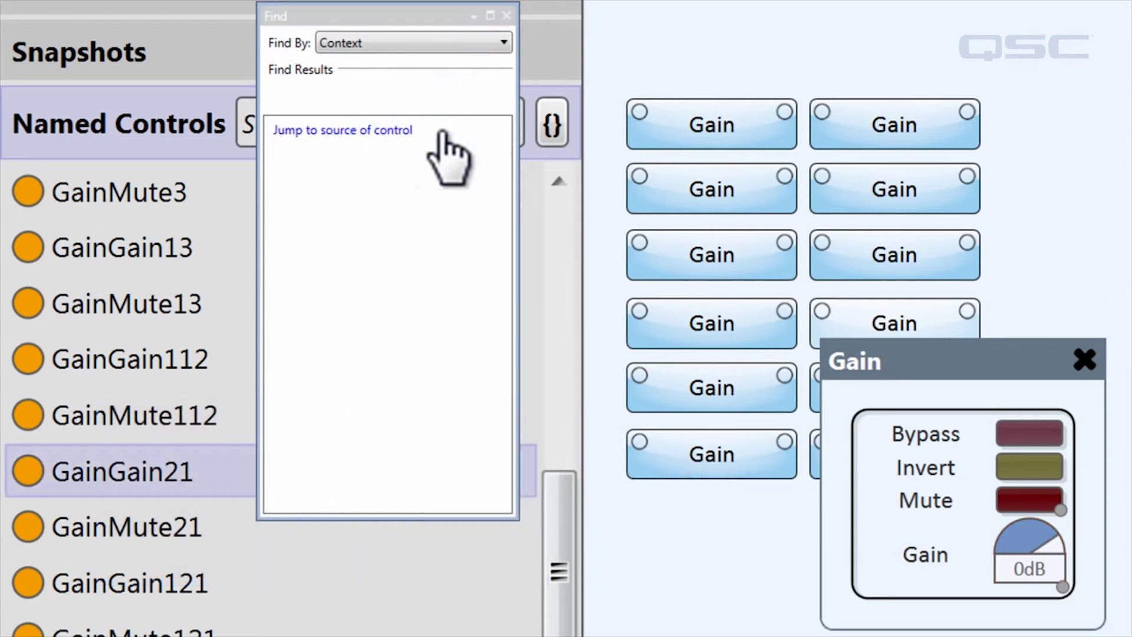
pyautogui.doubleClick(235, 474)
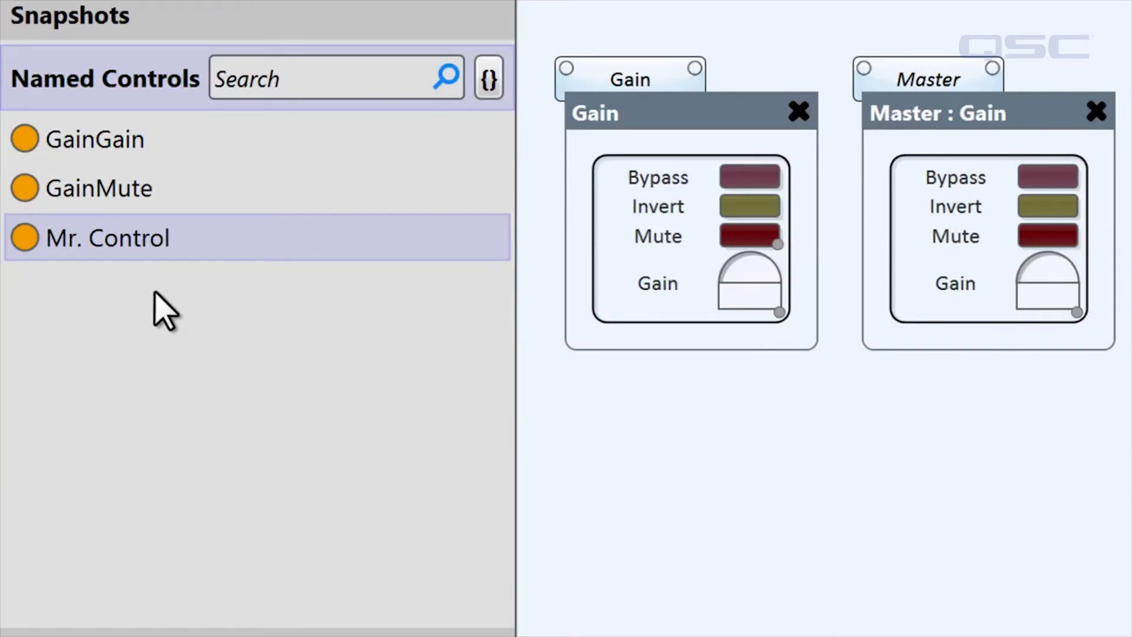
# Delete the Mr. Control named control and the Master Gain block
pyautogui.click(33, 247)
pyautogui.press('Delete')
pyautogui.click(929, 76)
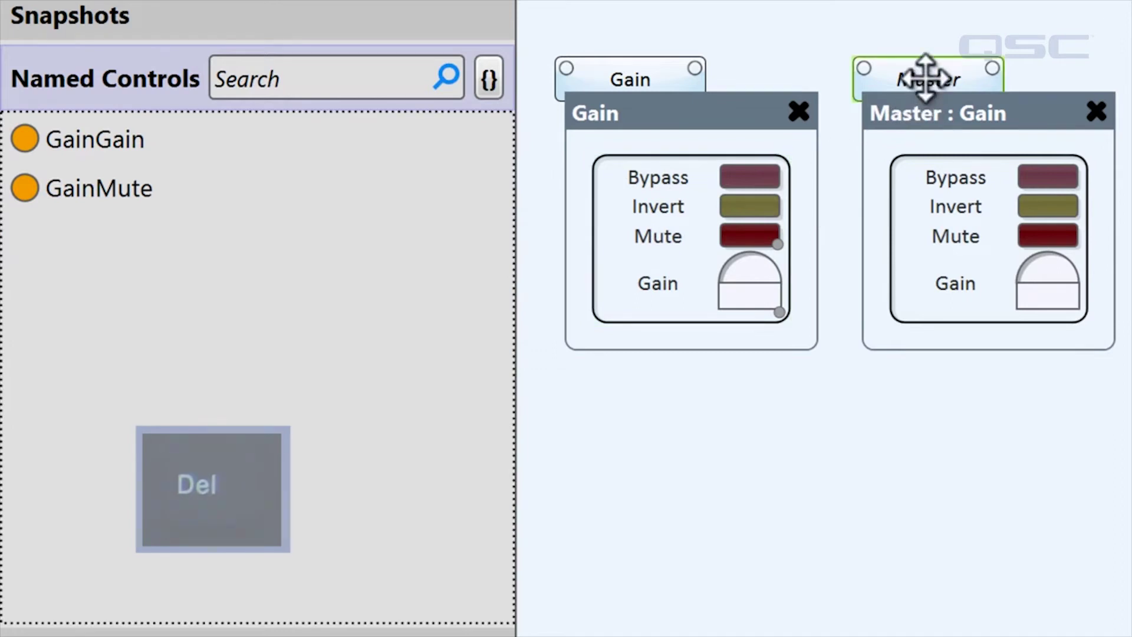
pyautogui.press('Delete')
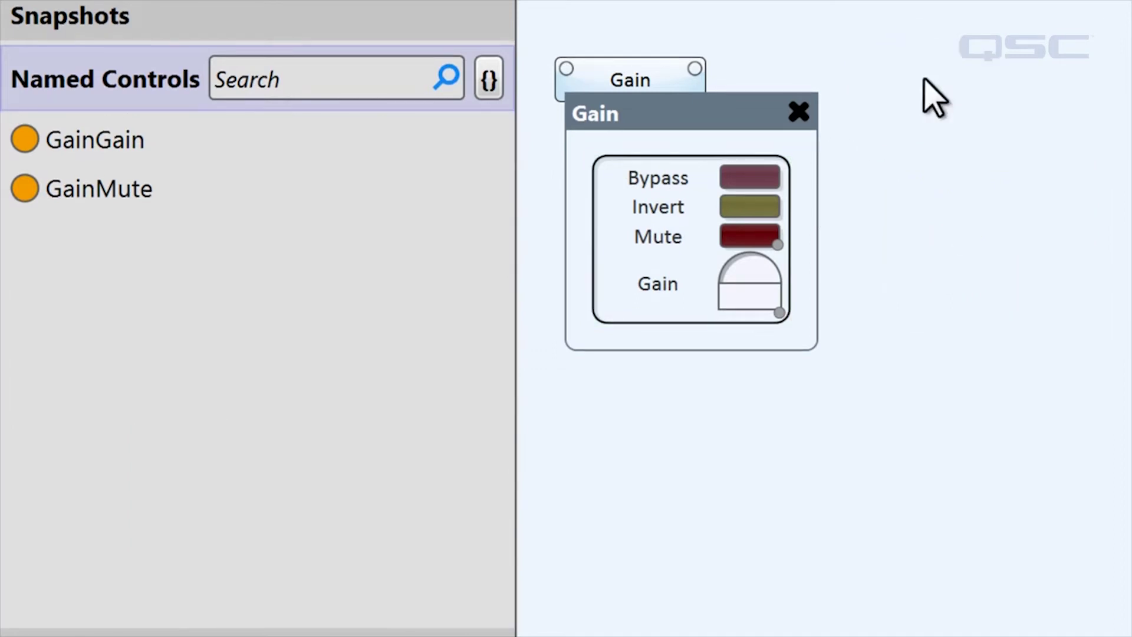
# Save the design as EC Tutorial and start running it in emulation
pyautogui.click(34, 24)
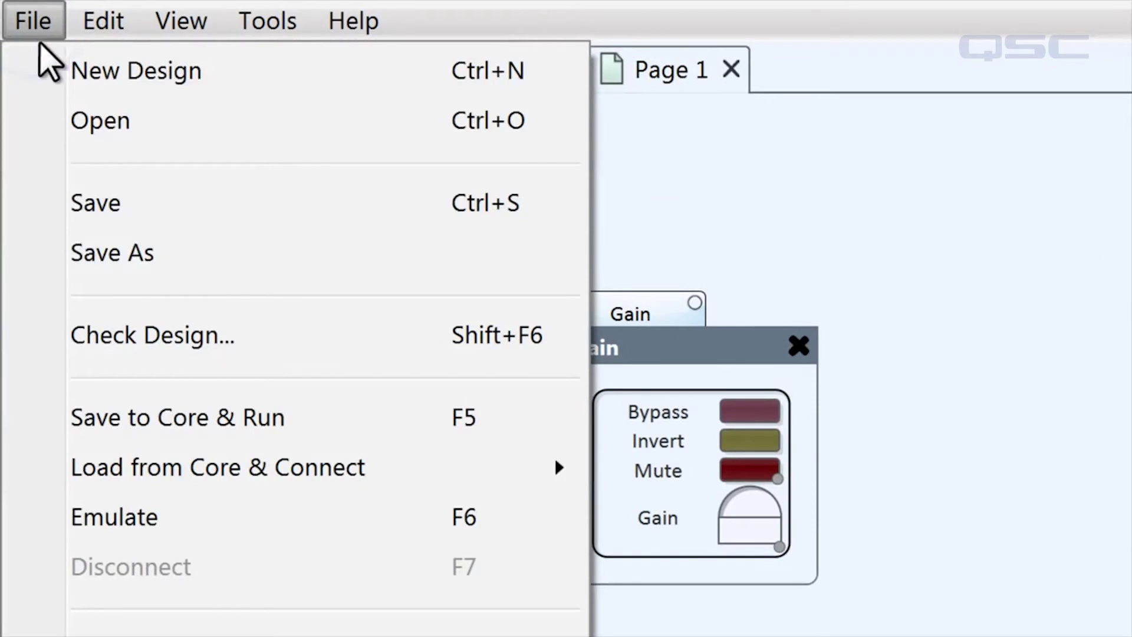
pyautogui.click(143, 257)
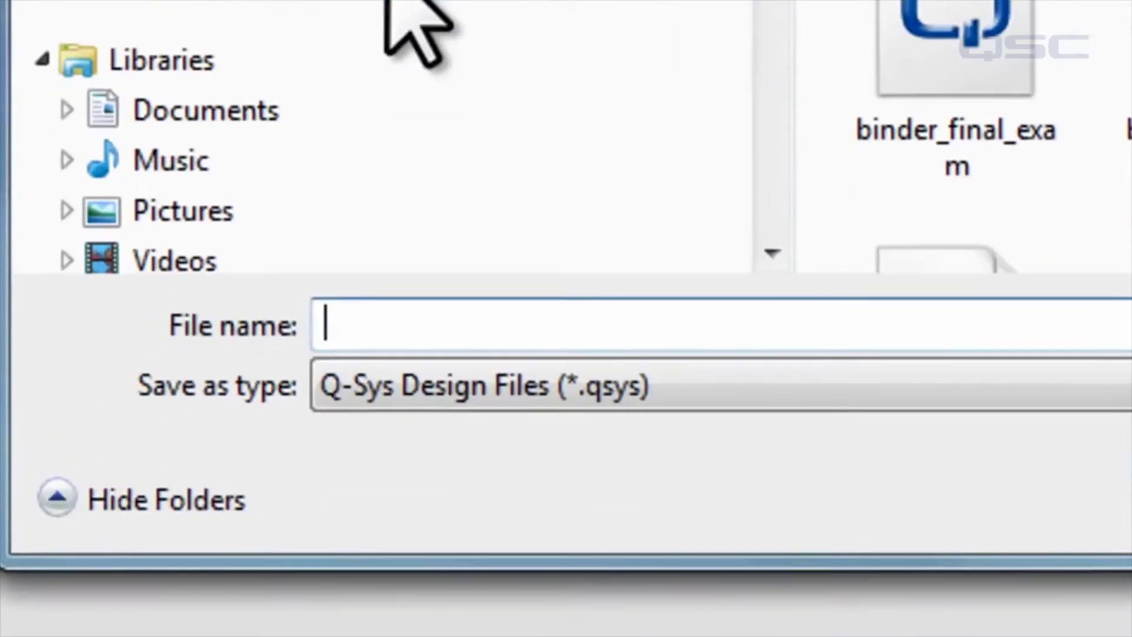
pyautogui.write('EC T')
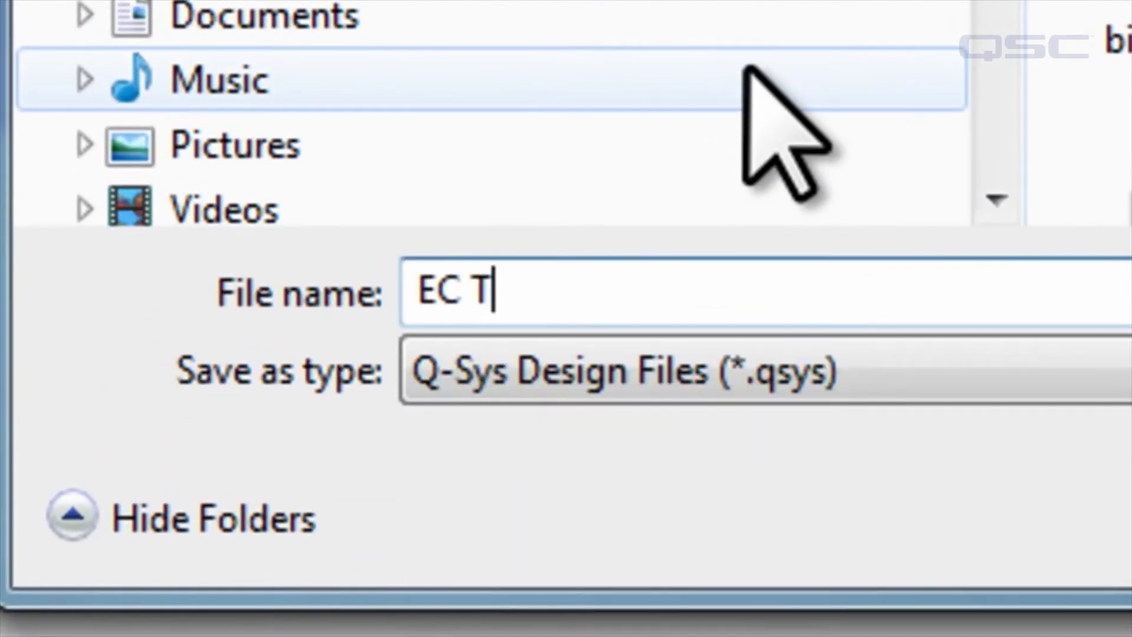
pyautogui.write('utorial')
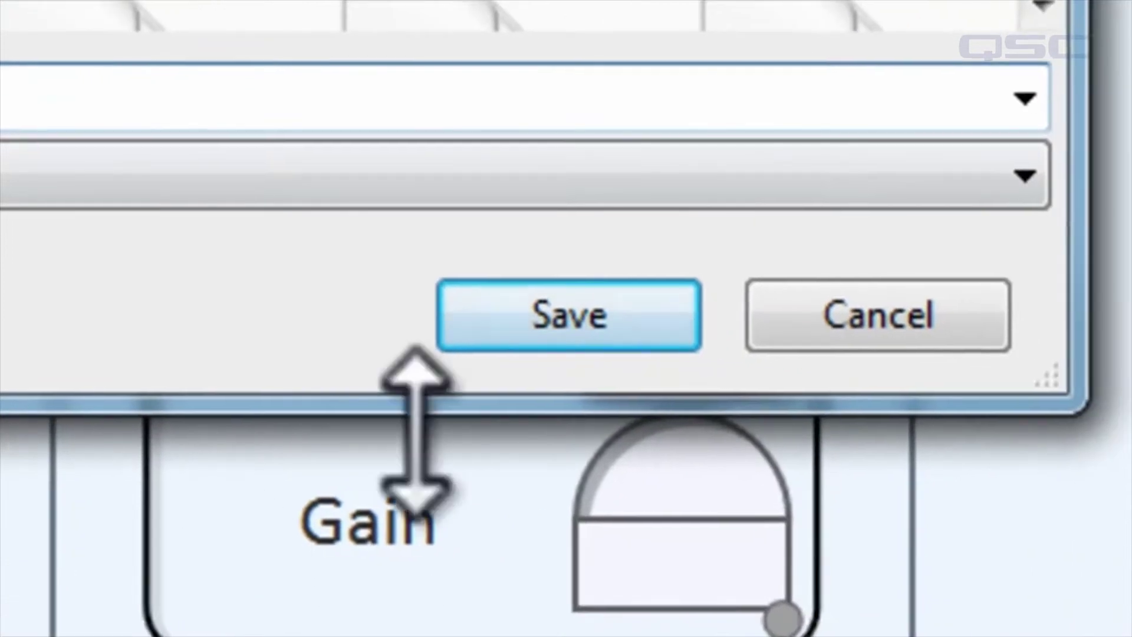
pyautogui.click(1103, 509)
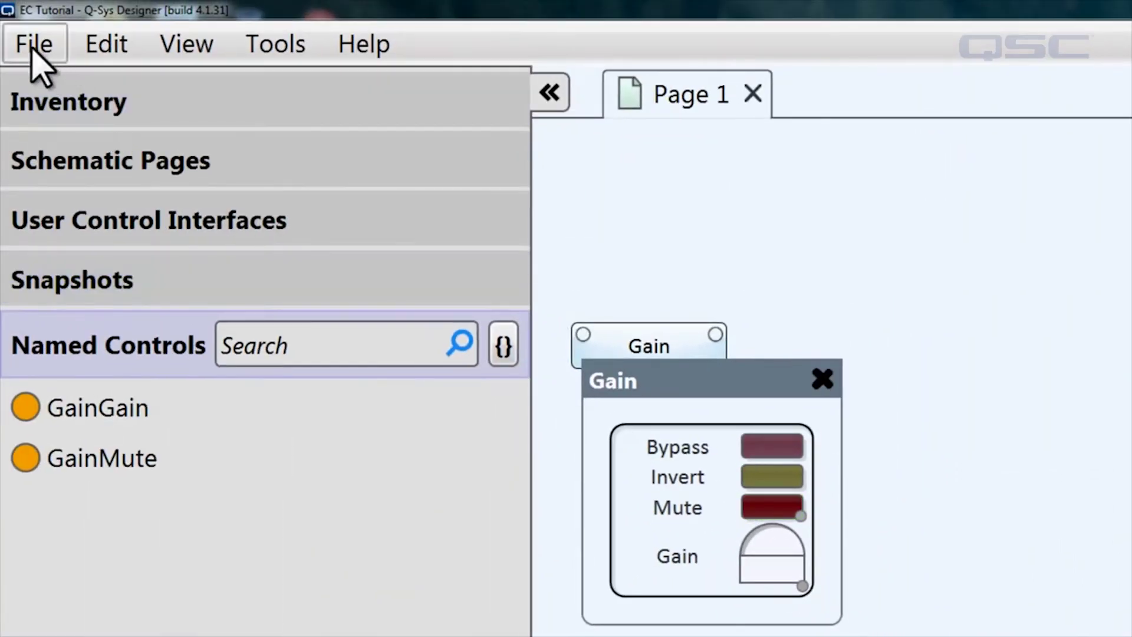
pyautogui.click(34, 47)
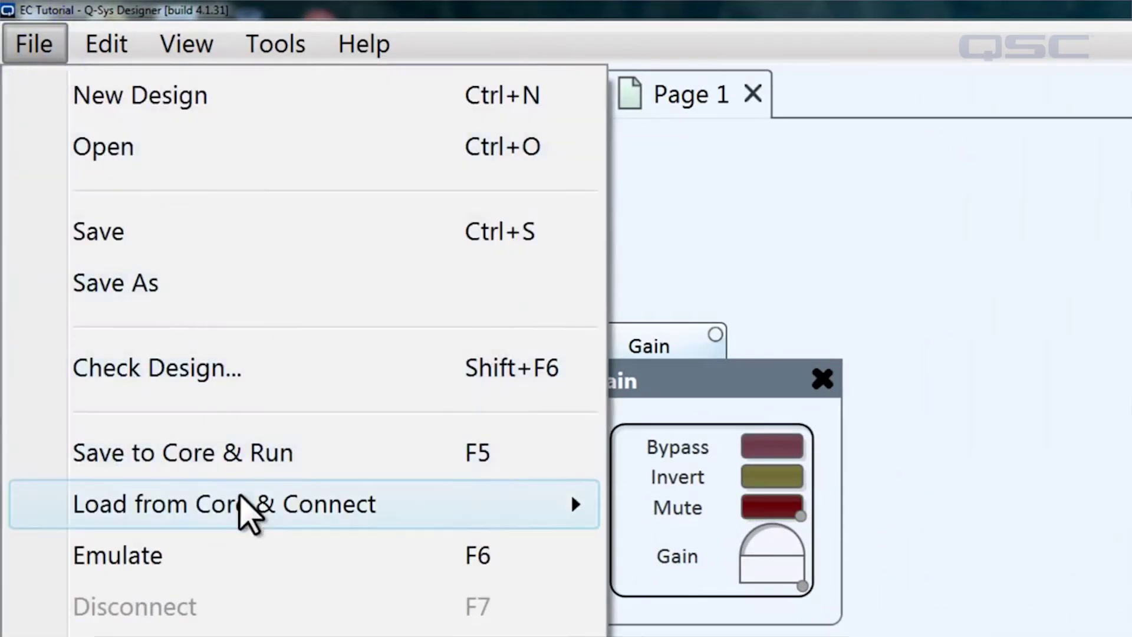
pyautogui.click(263, 557)
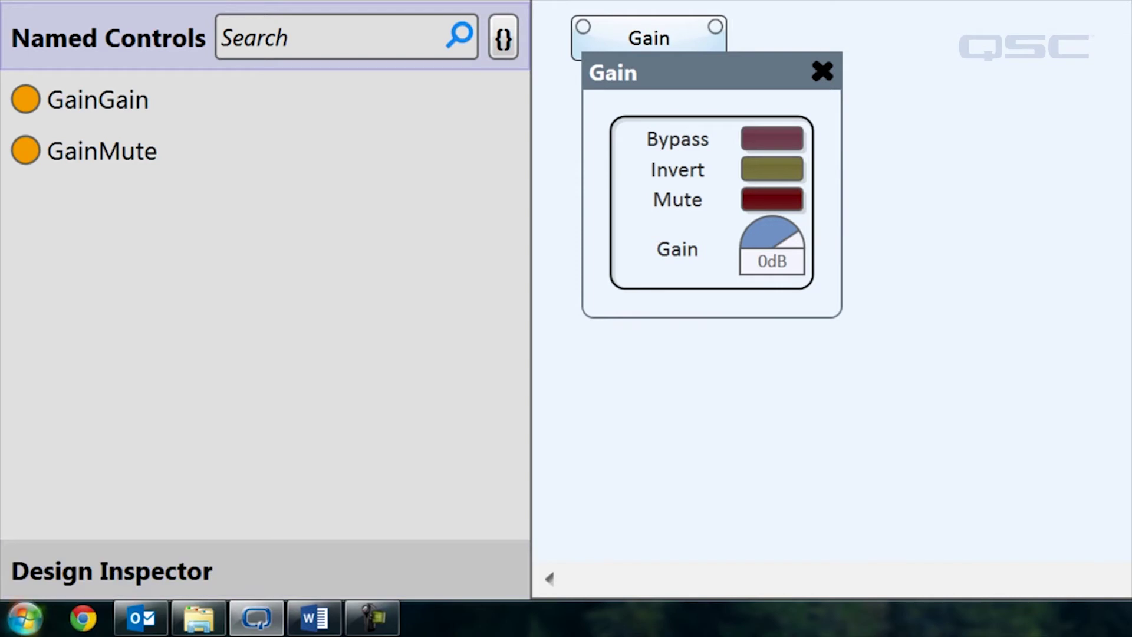
# Open the Windows Start menu while EC Tutorial runs in emulation
pyautogui.click(25, 618)
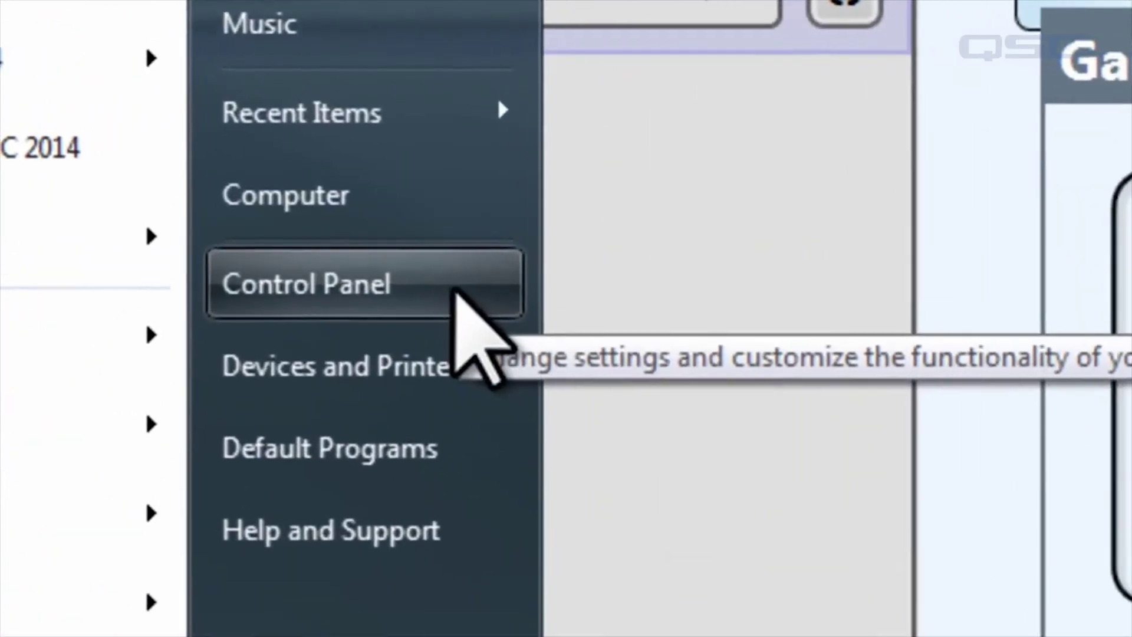
# Enable the Telnet Client feature through Control Panel's Turn Windows features on or off
pyautogui.click(457, 290)
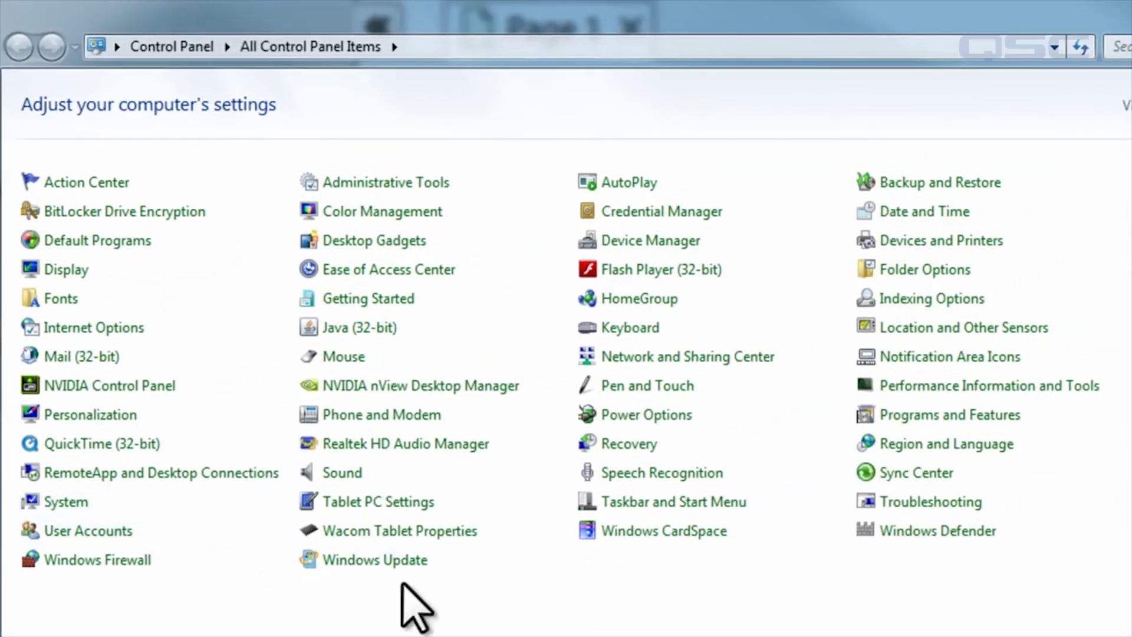
pyautogui.click(1013, 419)
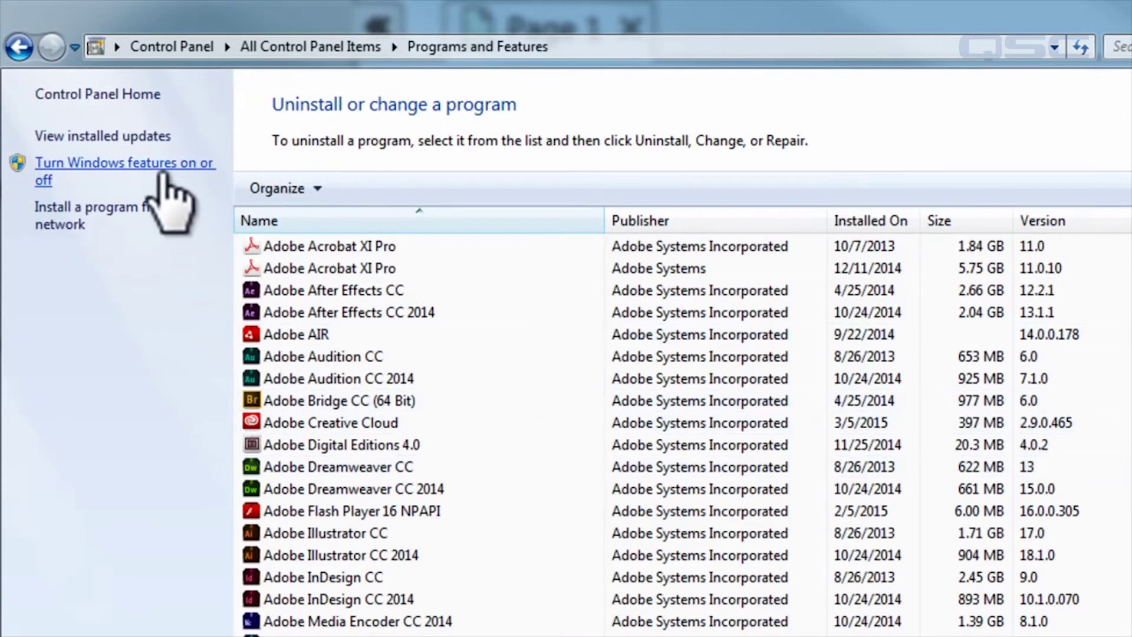
pyautogui.click(163, 165)
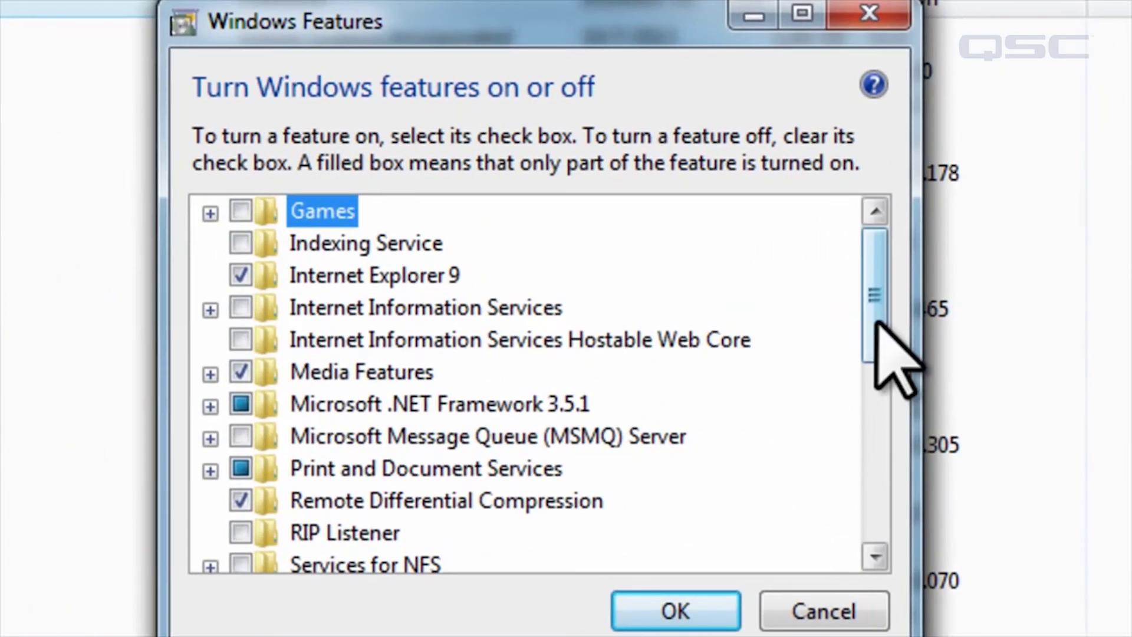
pyautogui.moveTo(1015, 415); pyautogui.dragTo(1025, 492)
pyautogui.moveTo(891, 423); pyautogui.dragTo(885, 457)
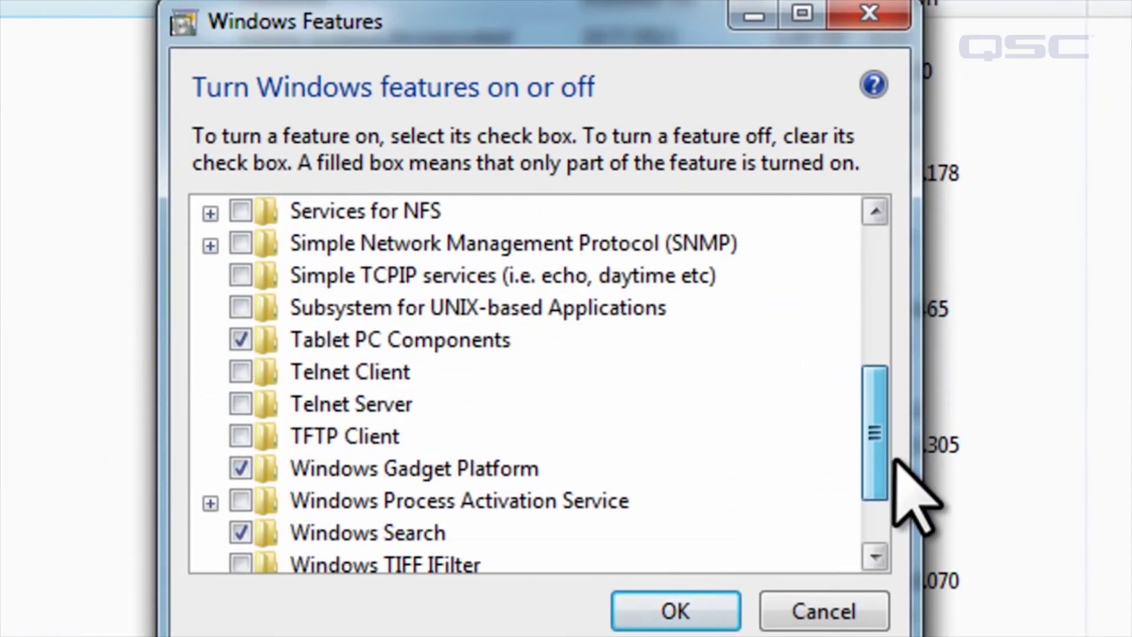
pyautogui.click(240, 372)
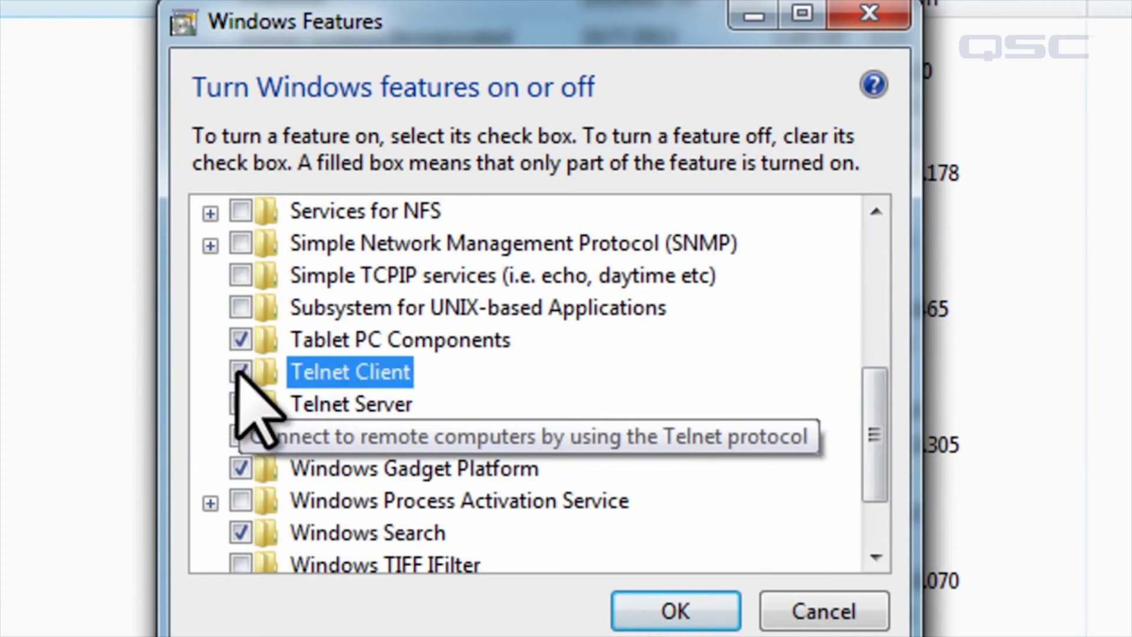
pyautogui.click(701, 611)
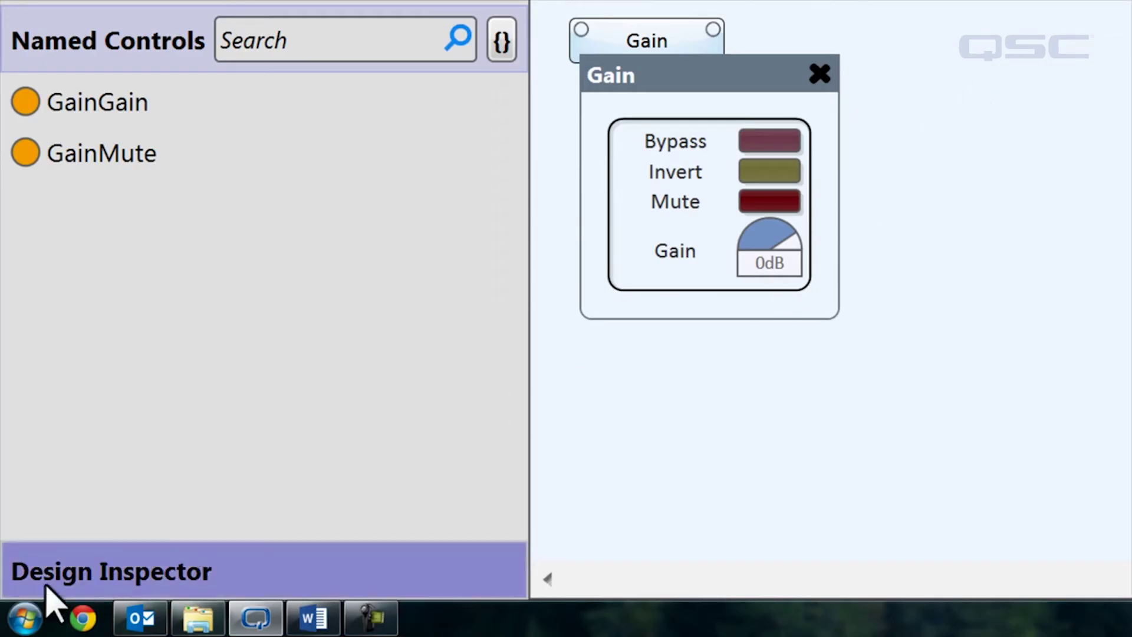
# Open Command Prompt and run Telnet 127.0.0.1 1702
pyautogui.click(24, 617)
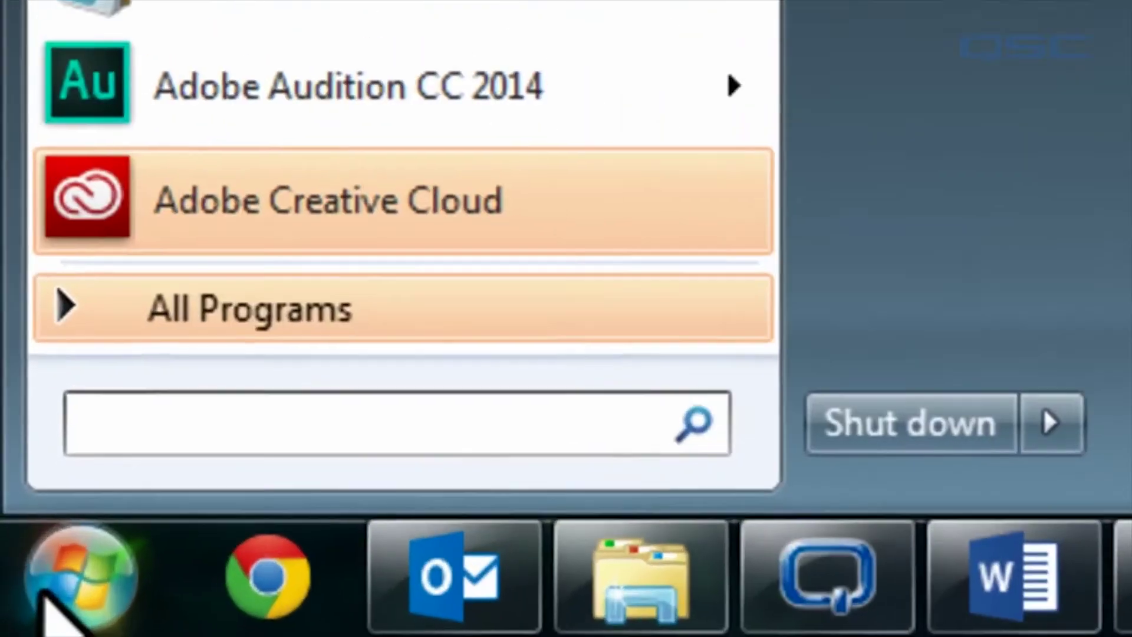
pyautogui.write('cmd')
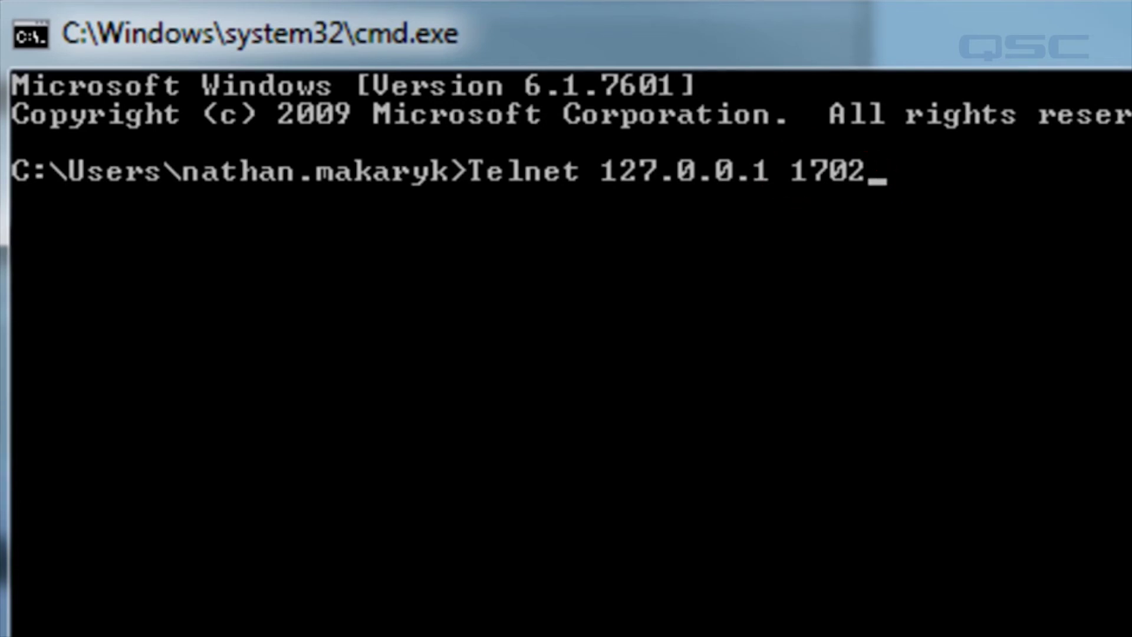
pyautogui.press('Return')
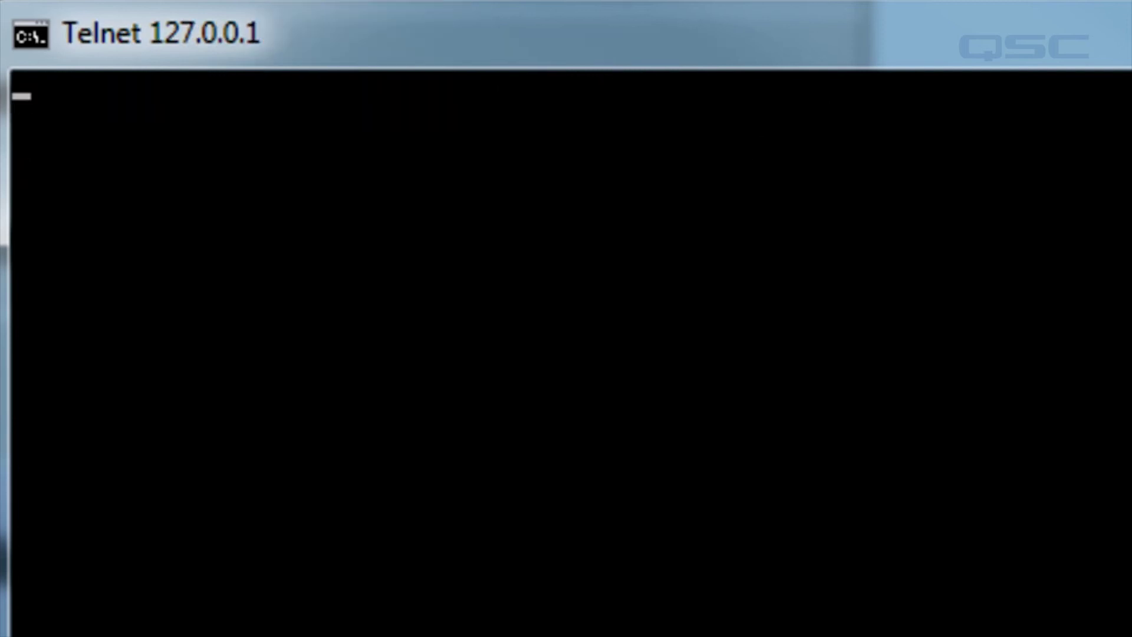